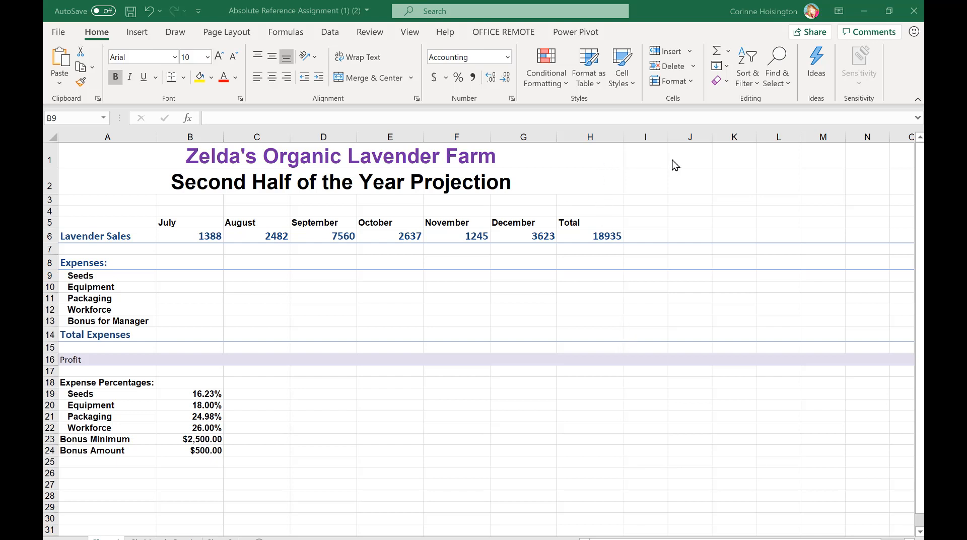
Insert the NOW function in cell J1, choosing it from the list of all functions
{"action": "left_click", "coordinate": [692, 158]}
{"action": "left_click", "coordinate": [692, 158]}
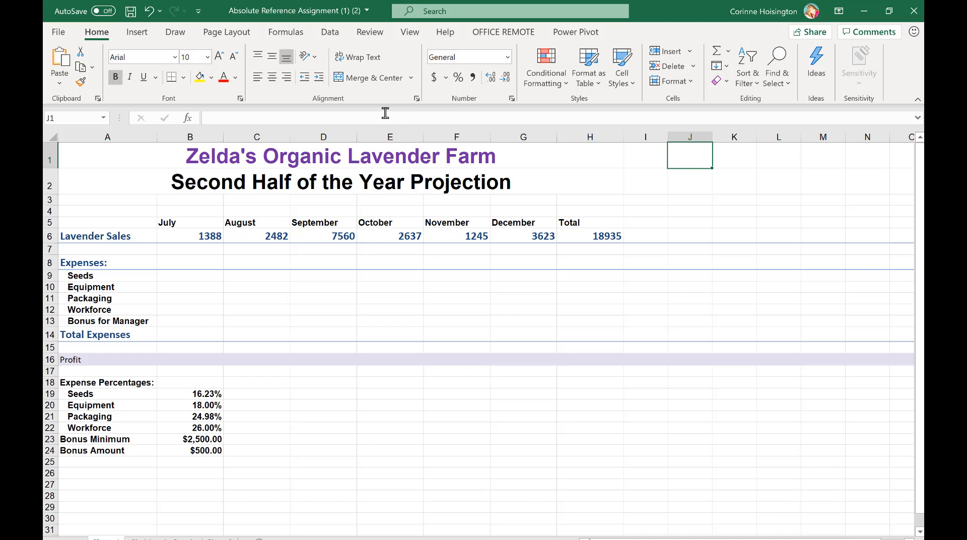
{"action": "left_click", "coordinate": [194, 119]}
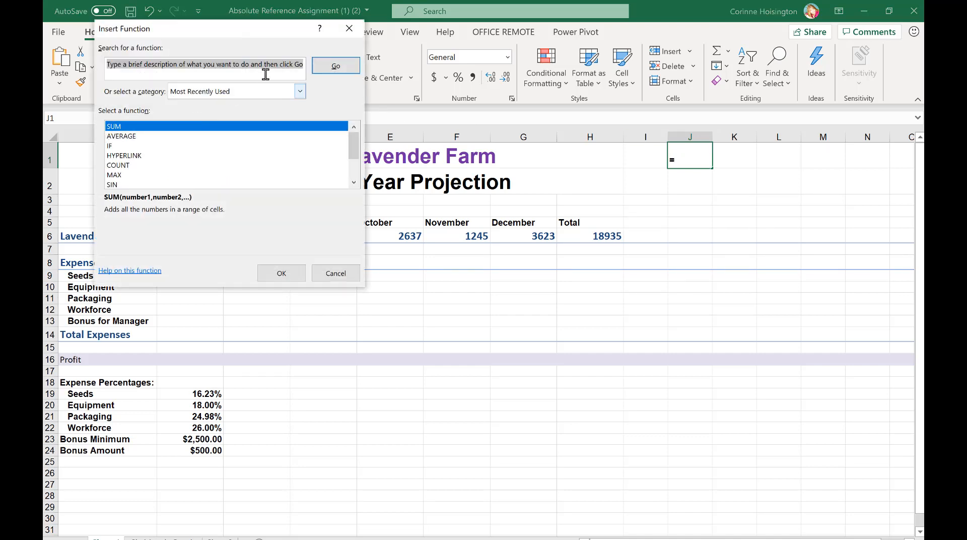
{"action": "left_click", "coordinate": [298, 92]}
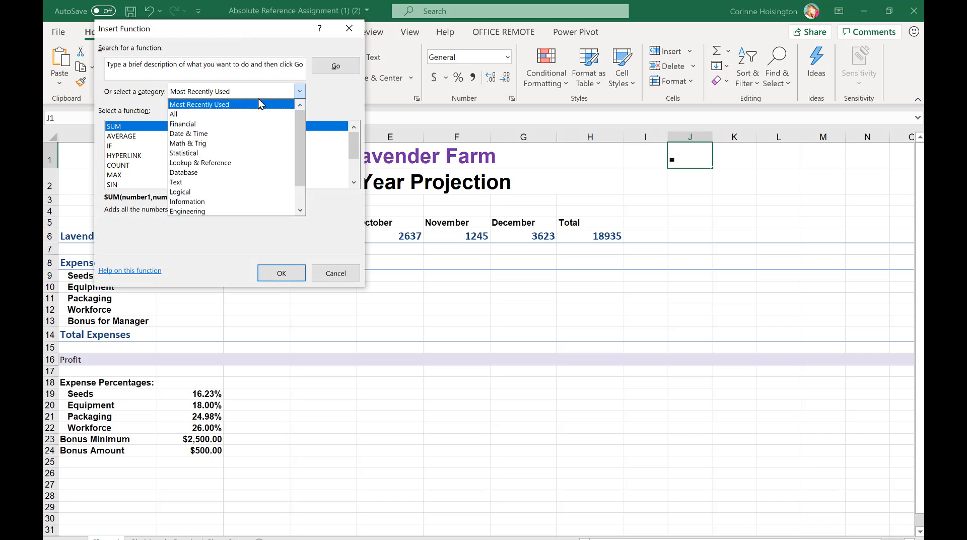
{"action": "left_click", "coordinate": [256, 114]}
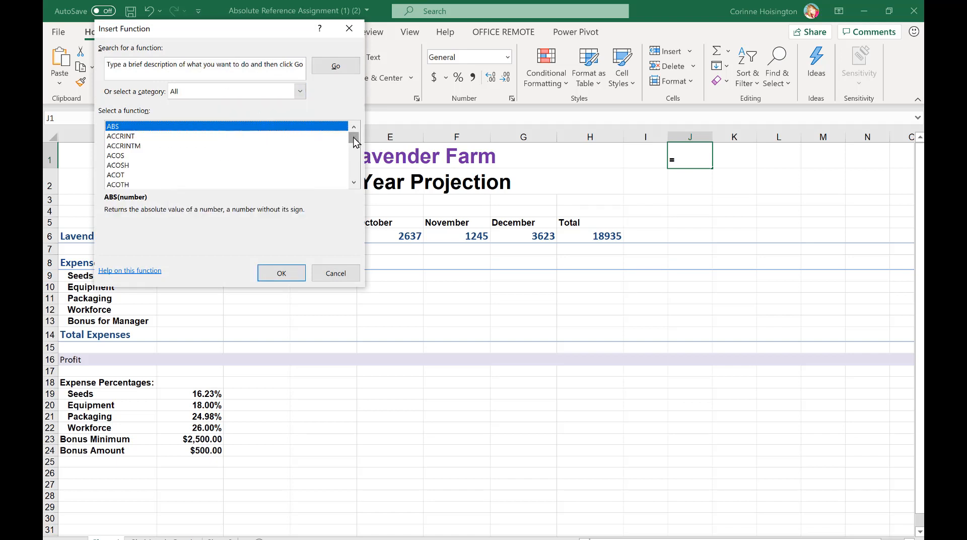
{"action": "left_click_drag", "start_coordinate": [354, 142], "coordinate": [356, 160]}
{"action": "left_click", "coordinate": [354, 183]}
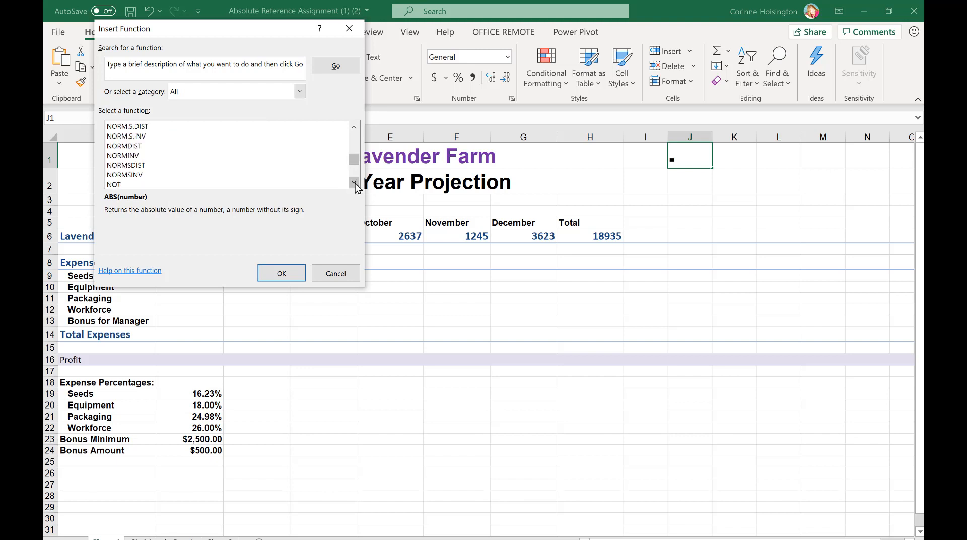
{"action": "left_click", "coordinate": [354, 183]}
{"action": "left_click", "coordinate": [140, 136]}
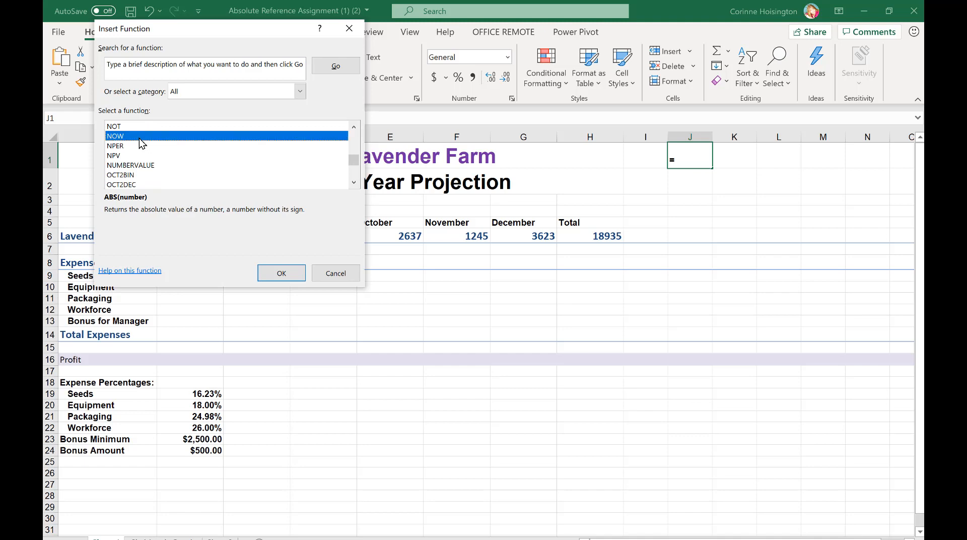
{"action": "left_click", "coordinate": [281, 273]}
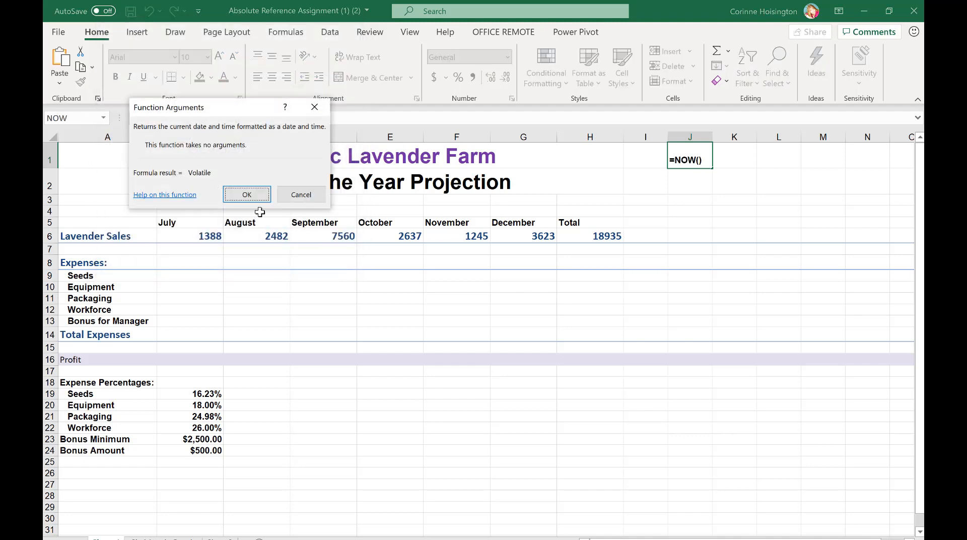
{"action": "left_click", "coordinate": [247, 195]}
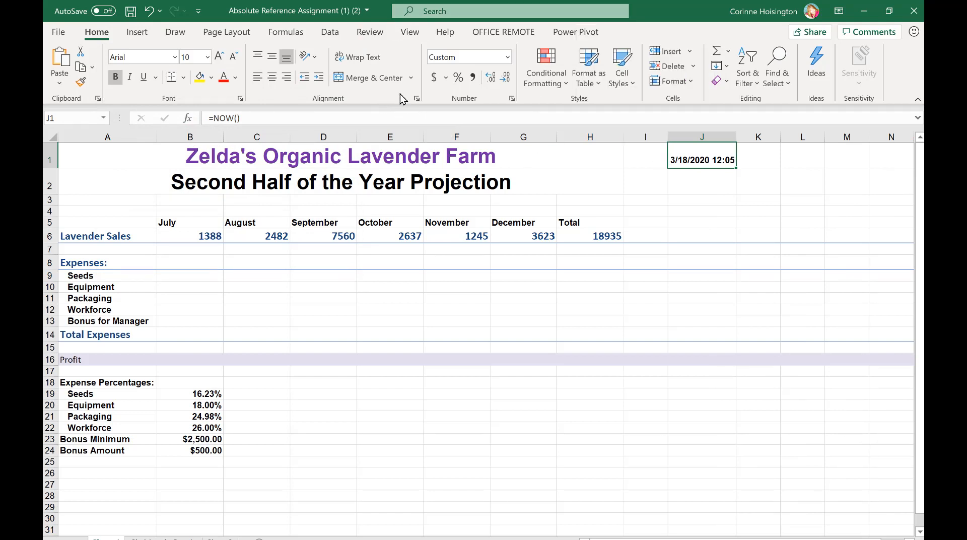
Format the date in cell J1 with the Date category's 3/14/12 type
{"action": "left_click", "coordinate": [514, 99]}
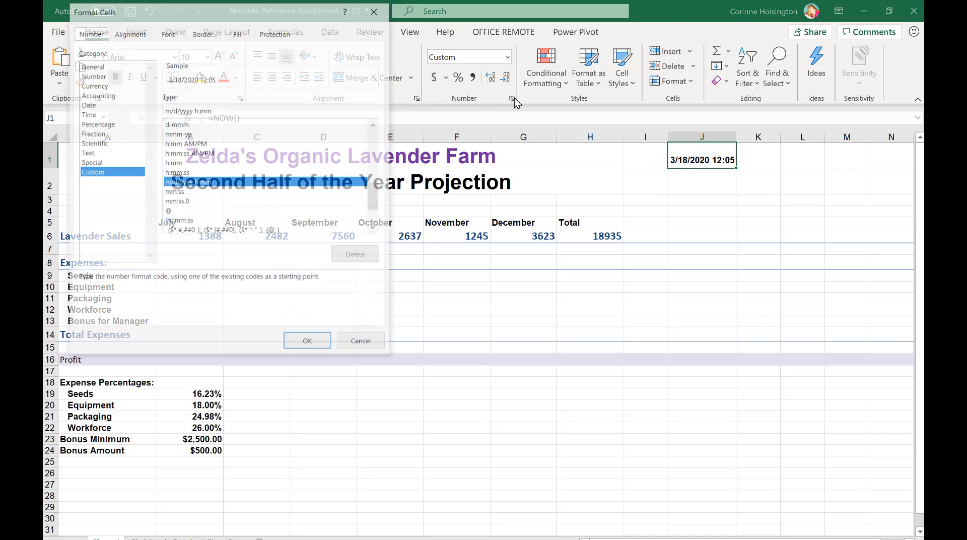
{"action": "left_click", "coordinate": [93, 105]}
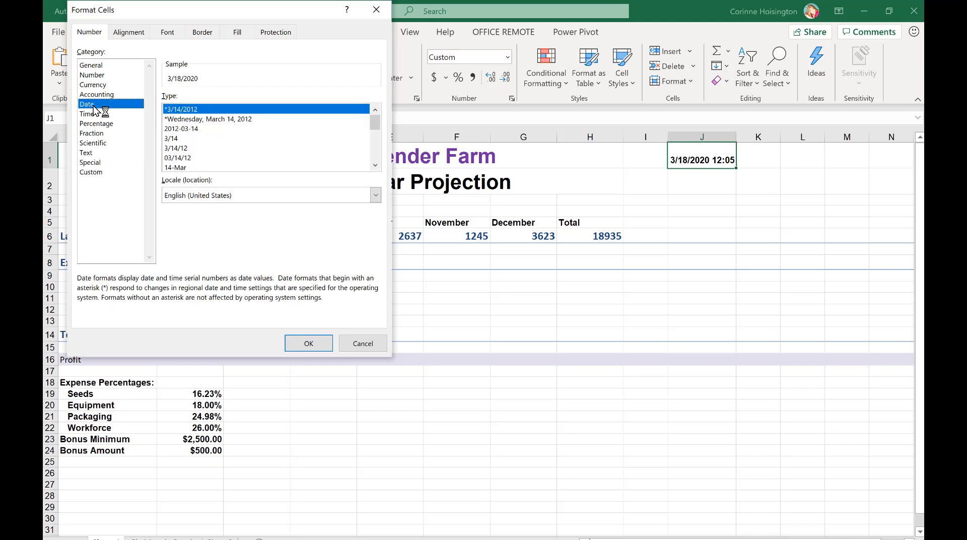
{"action": "left_click", "coordinate": [185, 149]}
{"action": "left_click", "coordinate": [317, 341]}
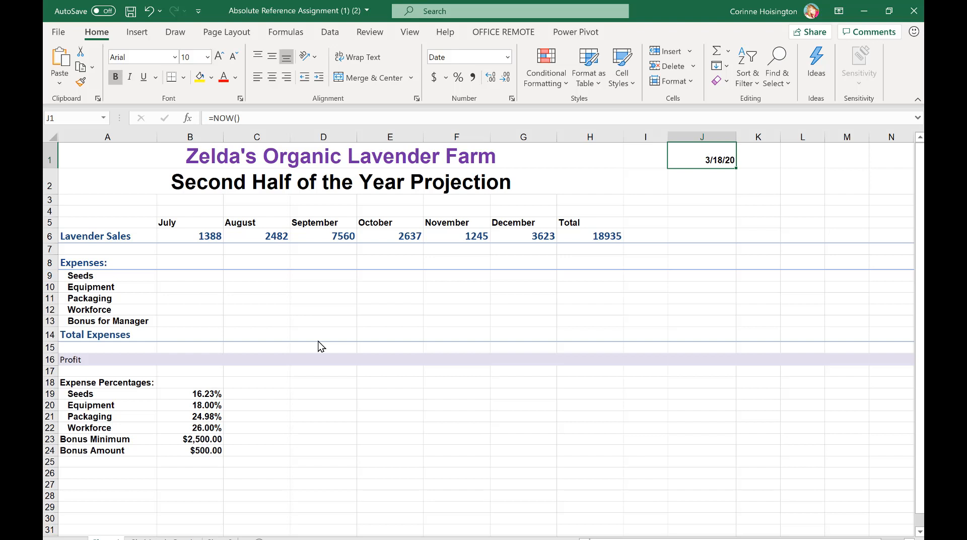
Enter the formula =B6*B19 in cell B9 to calculate July's Seeds expense
{"action": "left_click", "coordinate": [196, 278]}
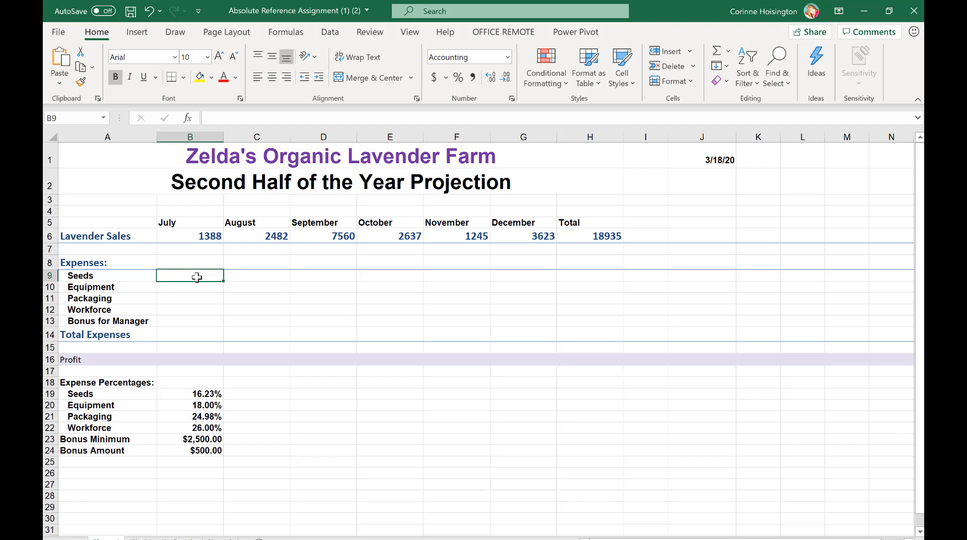
{"action": "type", "text": "="}
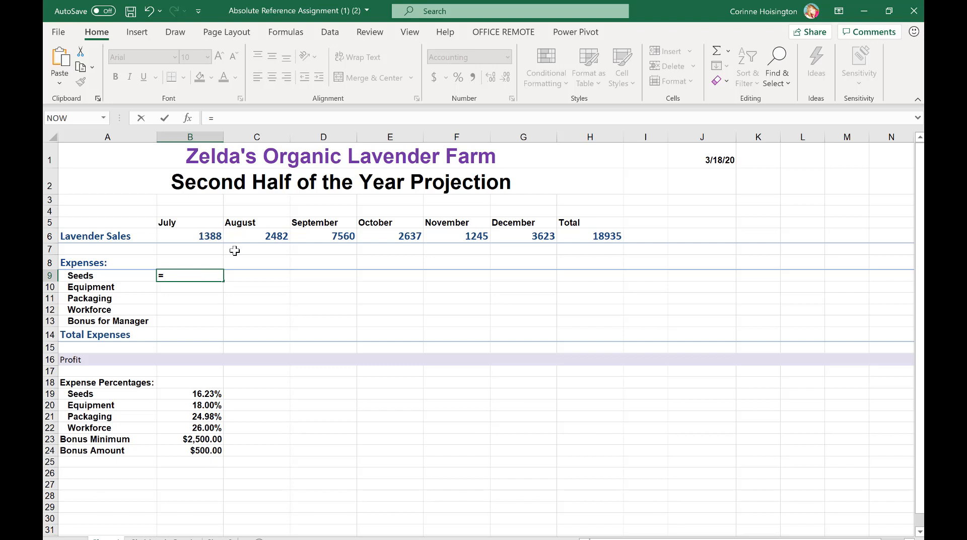
{"action": "left_click", "coordinate": [208, 237]}
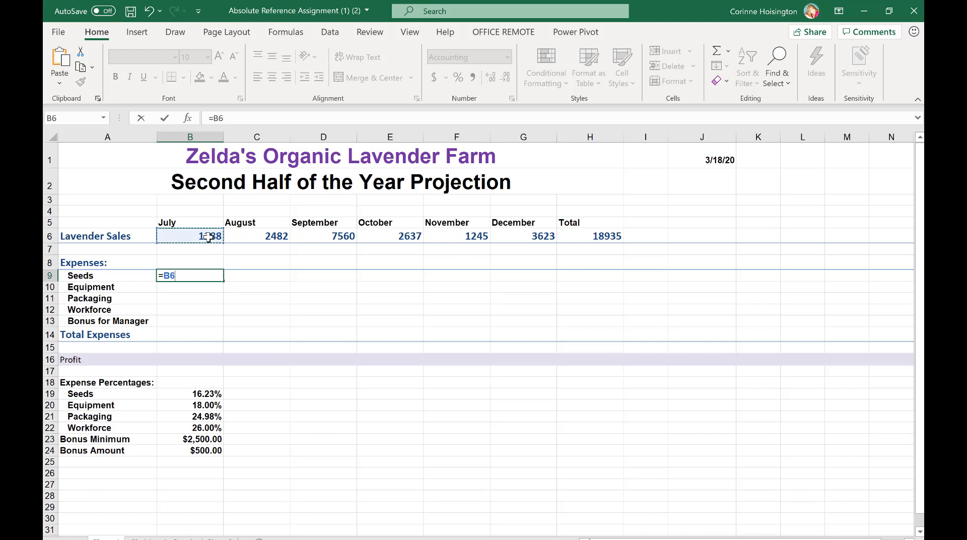
{"action": "type", "text": "*"}
{"action": "left_click", "coordinate": [205, 395]}
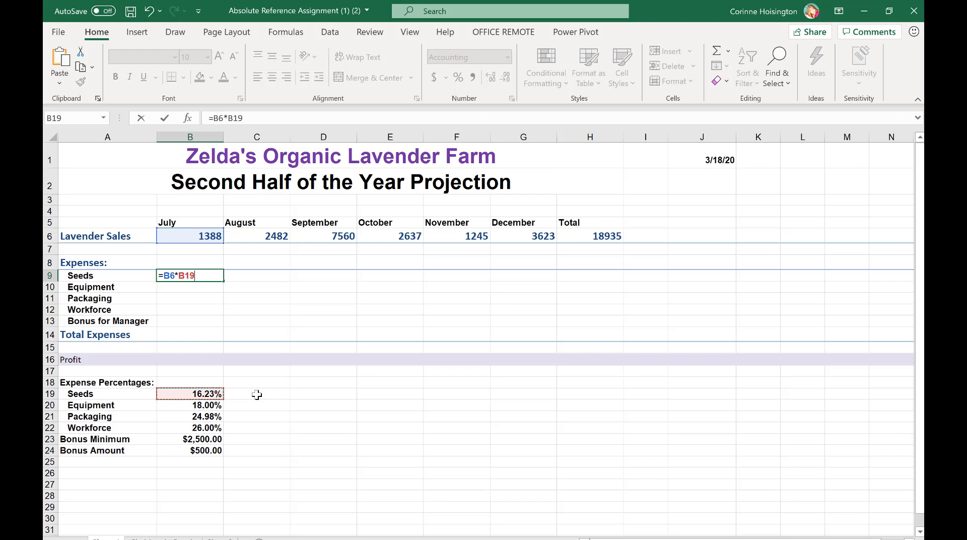
{"action": "key", "text": "Return"}
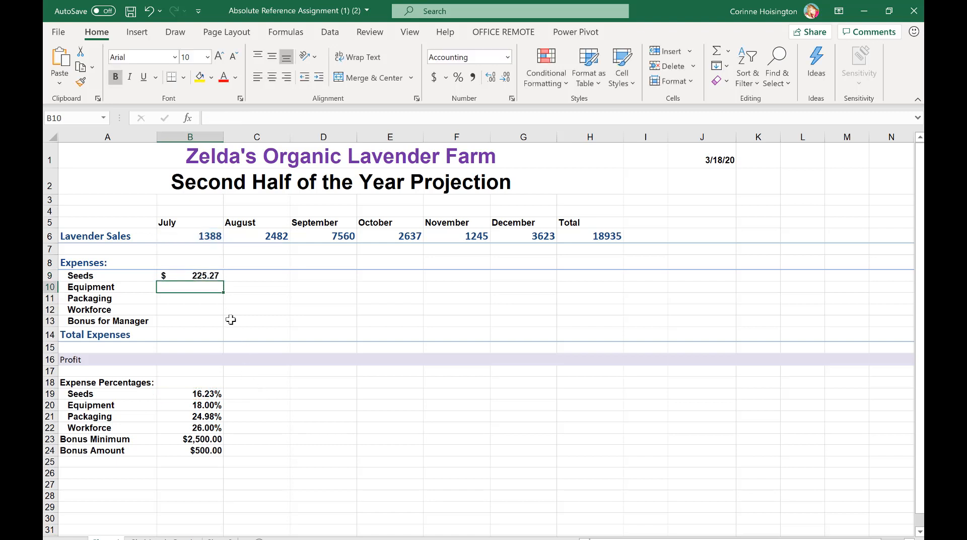
Try to copy the July Seeds formula across August through December, and check August's formula and the cell C19 it refers to
{"action": "left_click", "coordinate": [206, 274]}
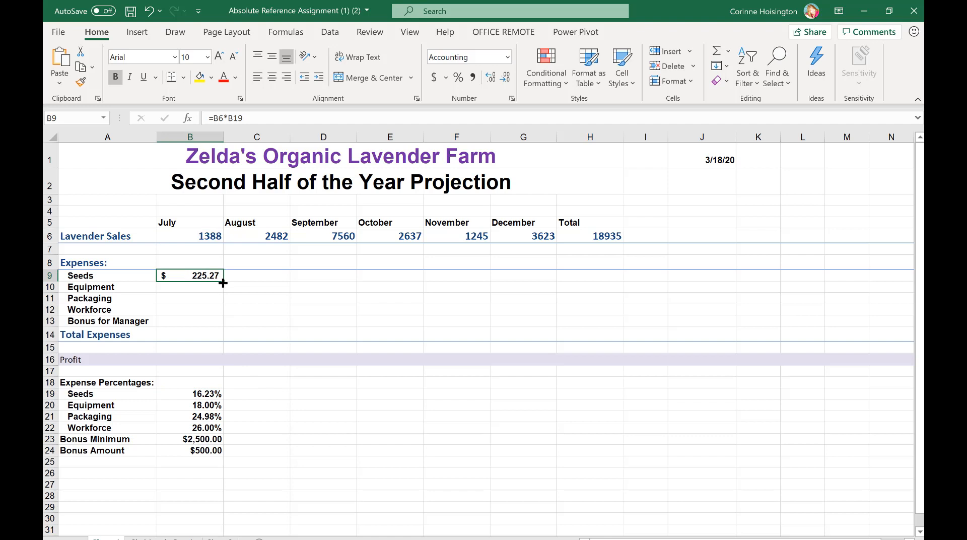
{"action": "left_click_drag", "start_coordinate": [223, 281], "coordinate": [547, 278]}
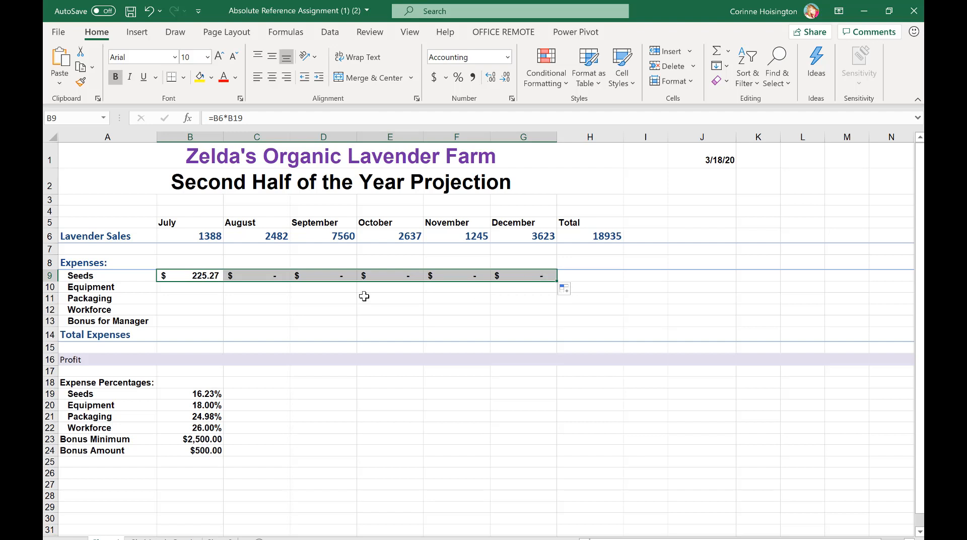
{"action": "left_click", "coordinate": [261, 277]}
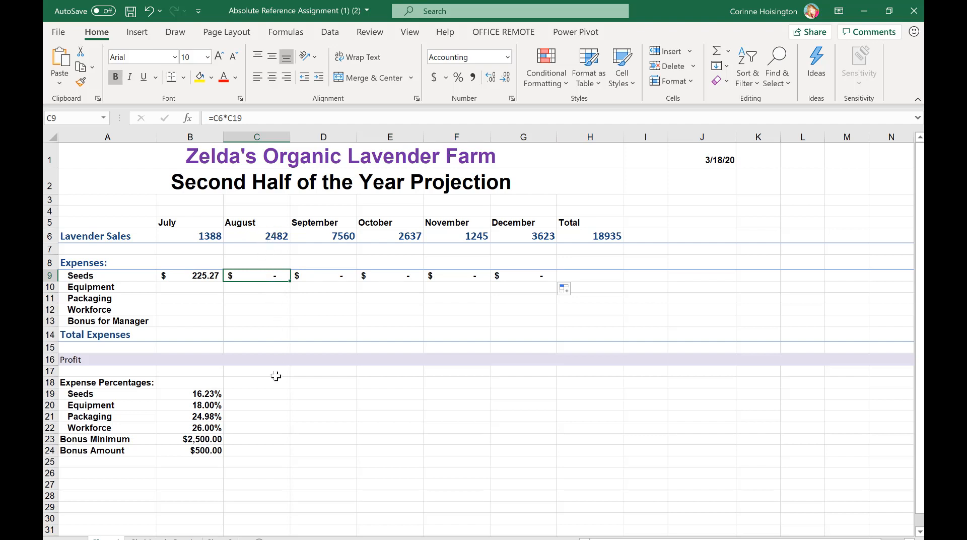
{"action": "left_click", "coordinate": [255, 394]}
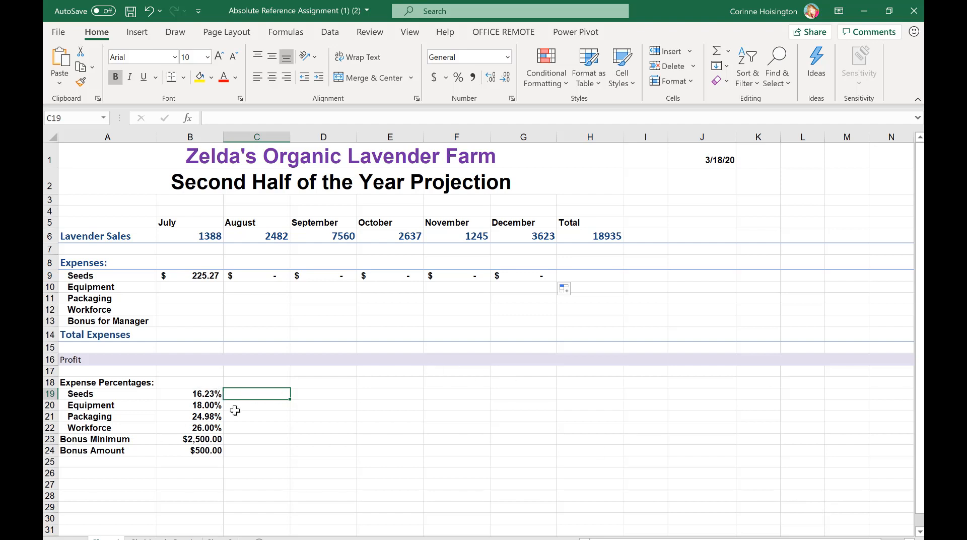
Make the Seeds percentage reference in cell B9 absolute so that the formula reads =B6*$B$19
{"action": "double_click", "coordinate": [204, 276]}
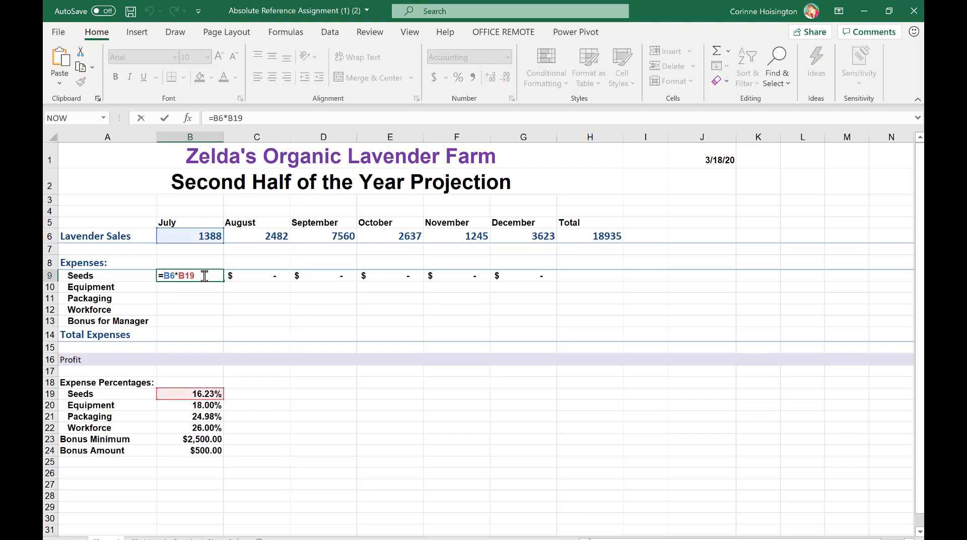
{"action": "key", "text": "F4"}
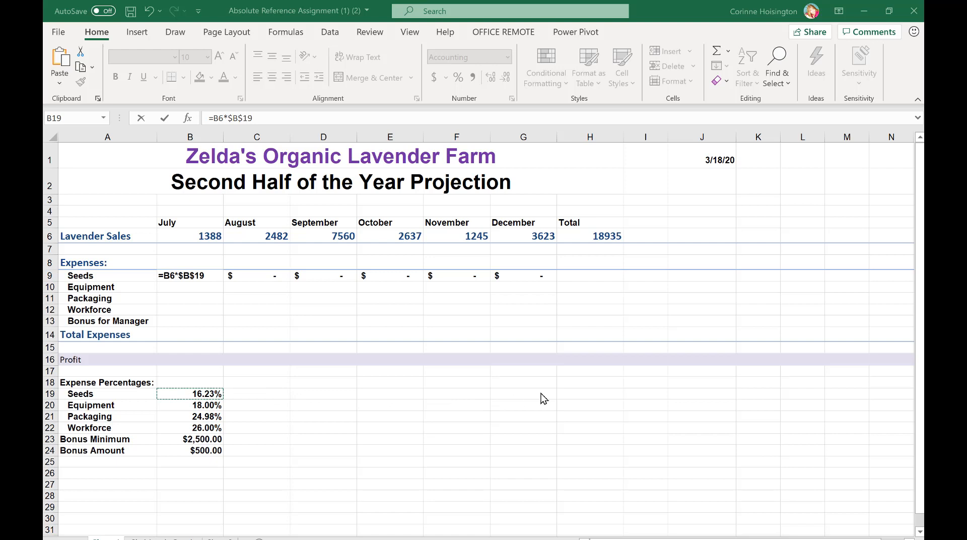
{"action": "double_click", "coordinate": [207, 280]}
{"action": "key", "text": "Return"}
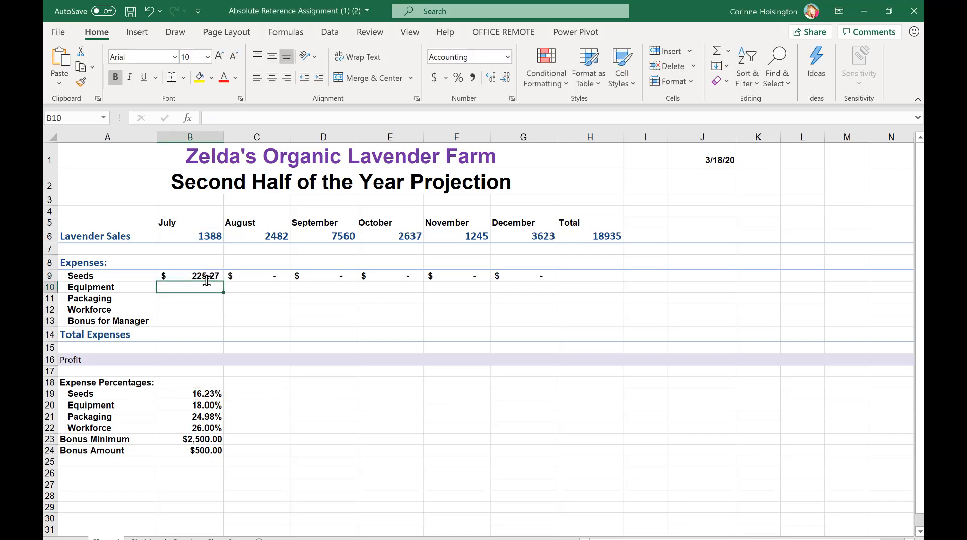
Fill the July Seeds formula across through December in G9, and check the copied formulas in several months
{"action": "left_click", "coordinate": [215, 277]}
{"action": "left_click_drag", "start_coordinate": [222, 281], "coordinate": [529, 283]}
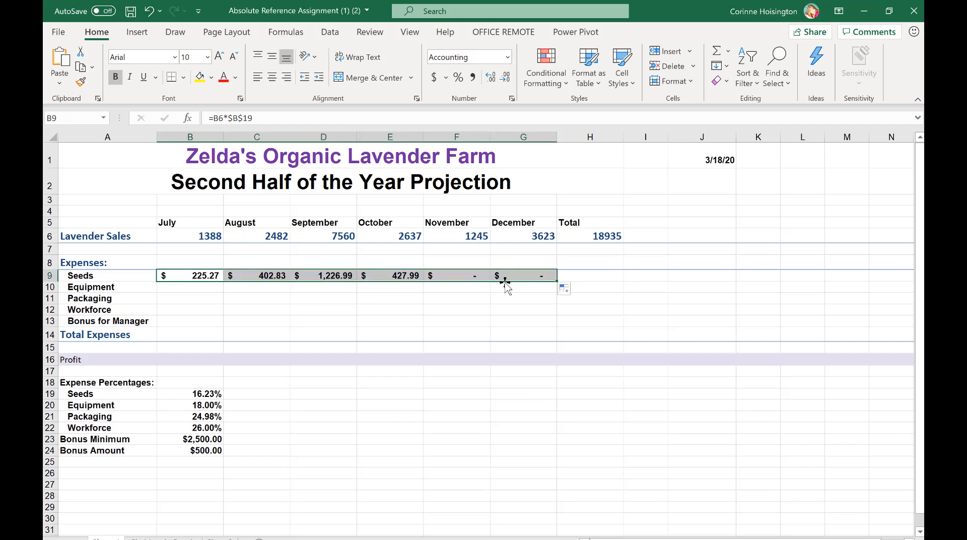
{"action": "left_click", "coordinate": [270, 276]}
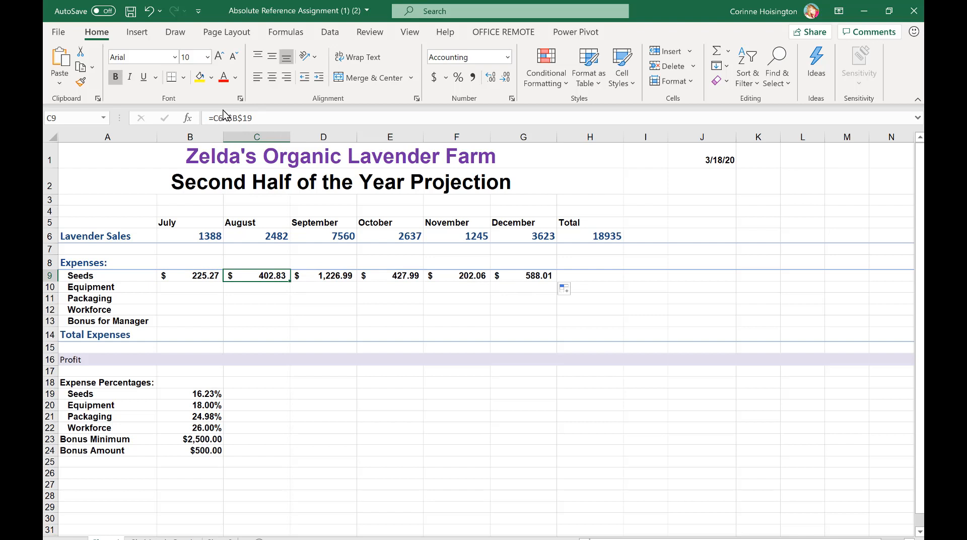
{"action": "left_click", "coordinate": [338, 275]}
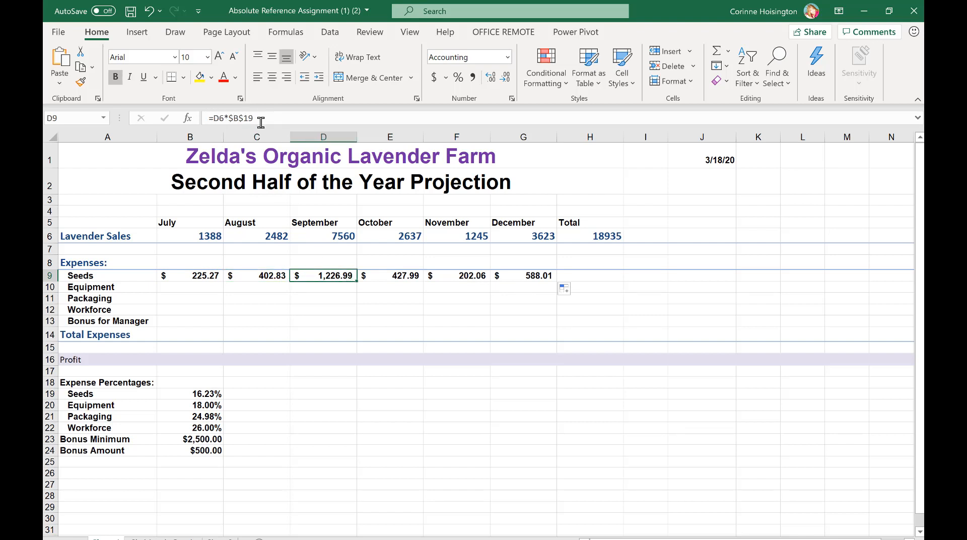
{"action": "left_click", "coordinate": [399, 277]}
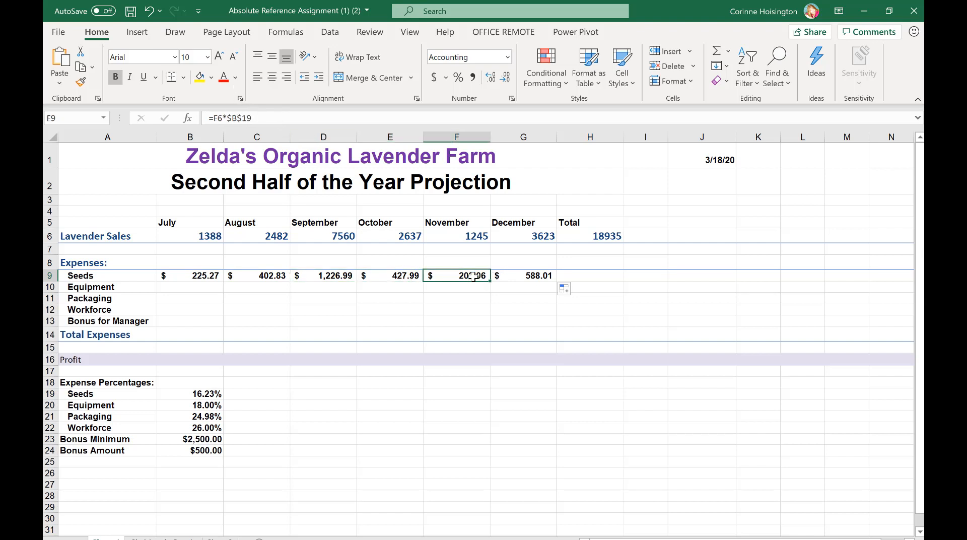
Insert the IF function in cell B13 for July's manager bonus
{"action": "left_click", "coordinate": [199, 321]}
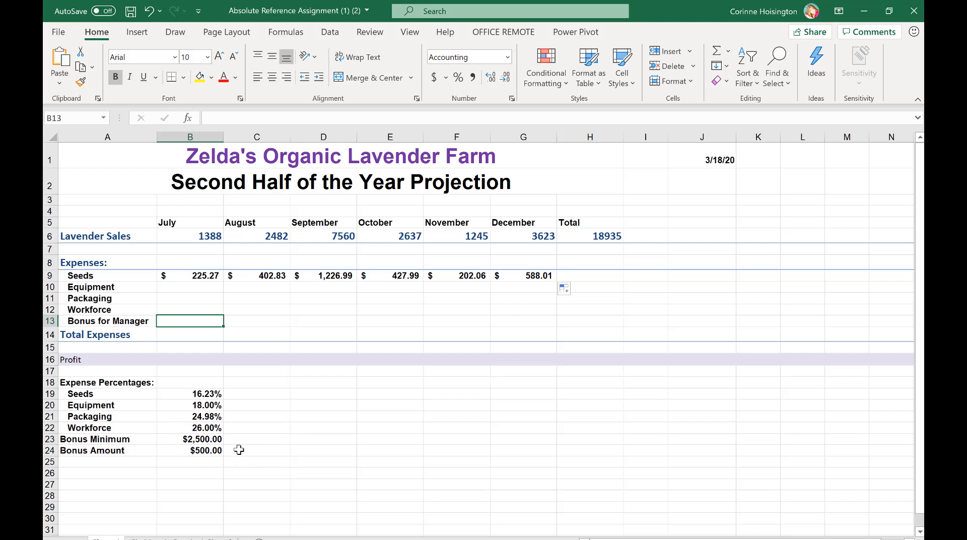
{"action": "left_click", "coordinate": [190, 121]}
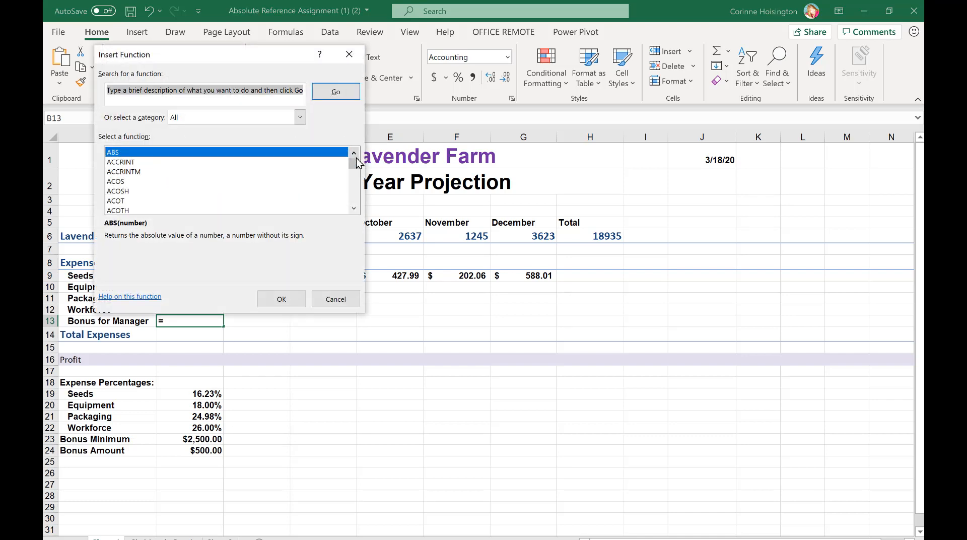
{"action": "left_click_drag", "start_coordinate": [356, 163], "coordinate": [356, 178]}
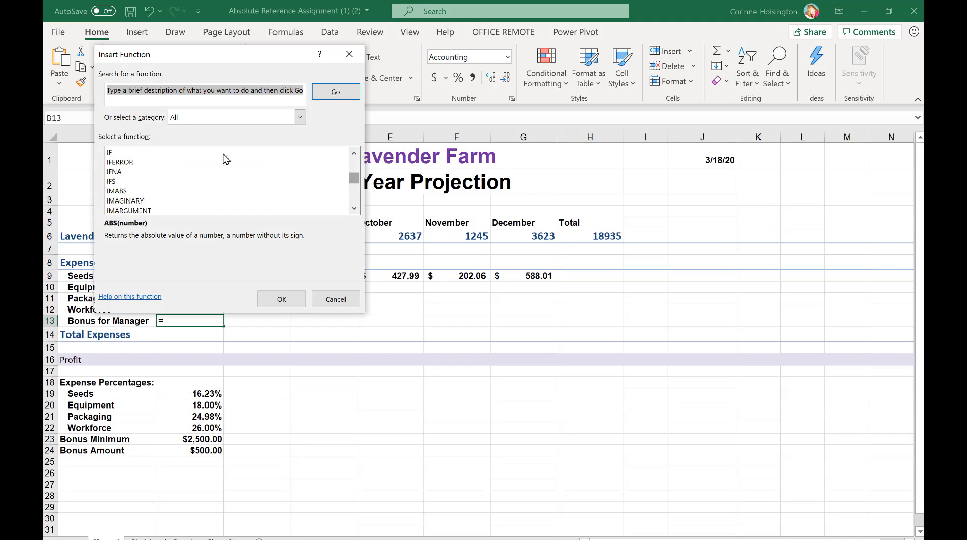
{"action": "left_click", "coordinate": [194, 152]}
{"action": "left_click", "coordinate": [282, 299]}
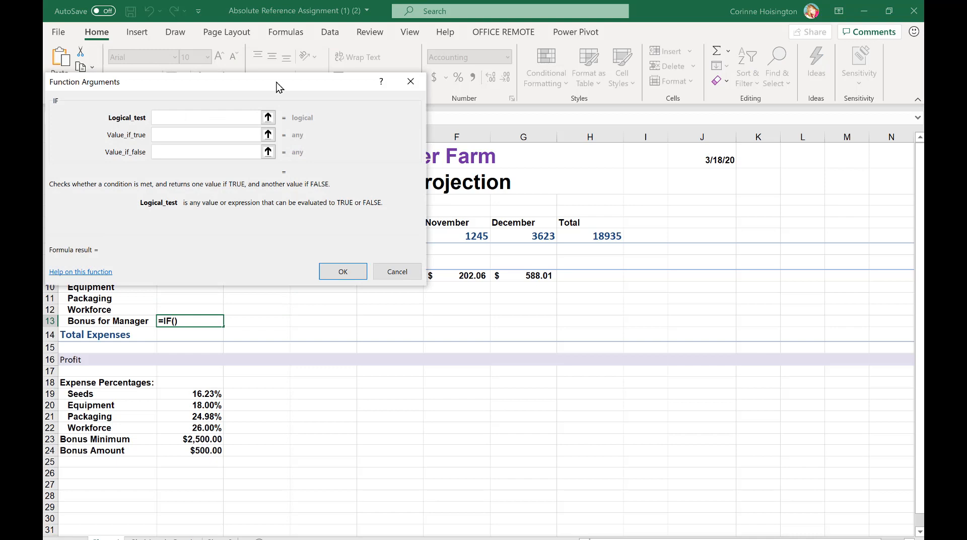
Set the IF function's logical test to B6>=$B$23, comparing July's lavender sales with an absolute reference to the bonus minimum
{"action": "left_click_drag", "start_coordinate": [289, 81], "coordinate": [575, 211]}
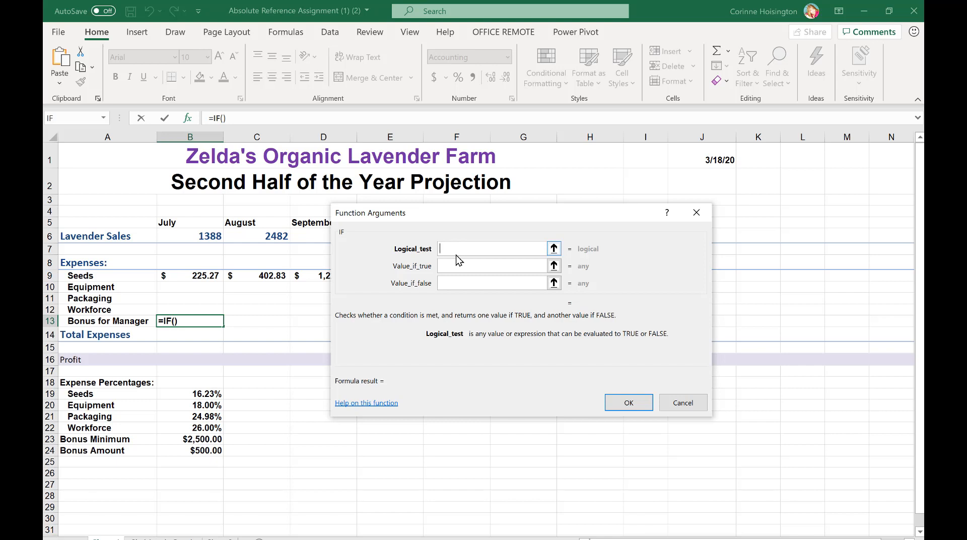
{"action": "left_click", "coordinate": [201, 236]}
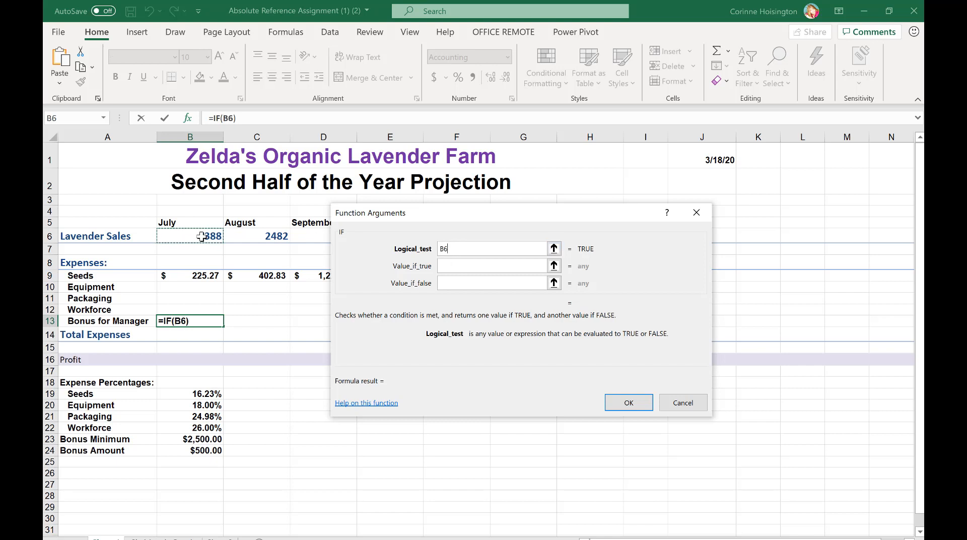
{"action": "type", "text": ">"}
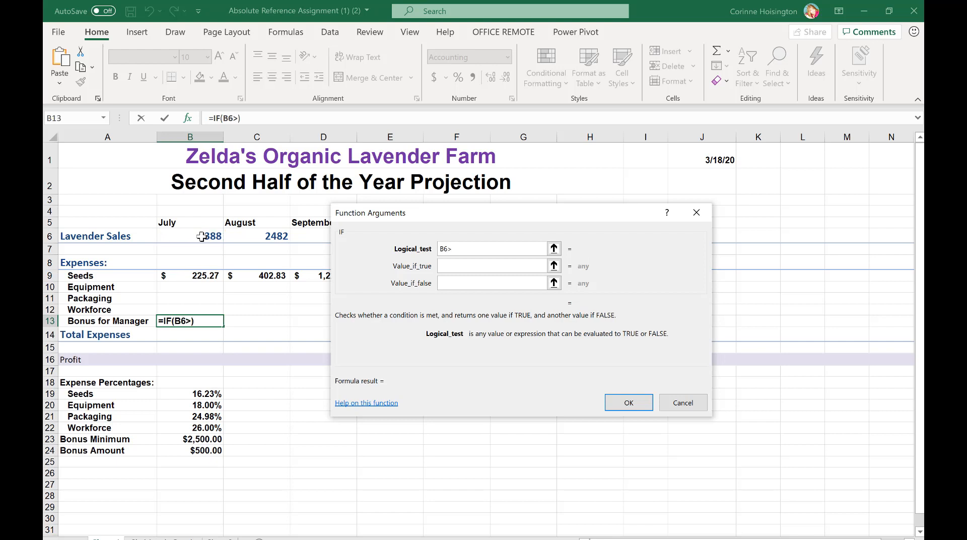
{"action": "type", "text": "="}
{"action": "left_click", "coordinate": [208, 441]}
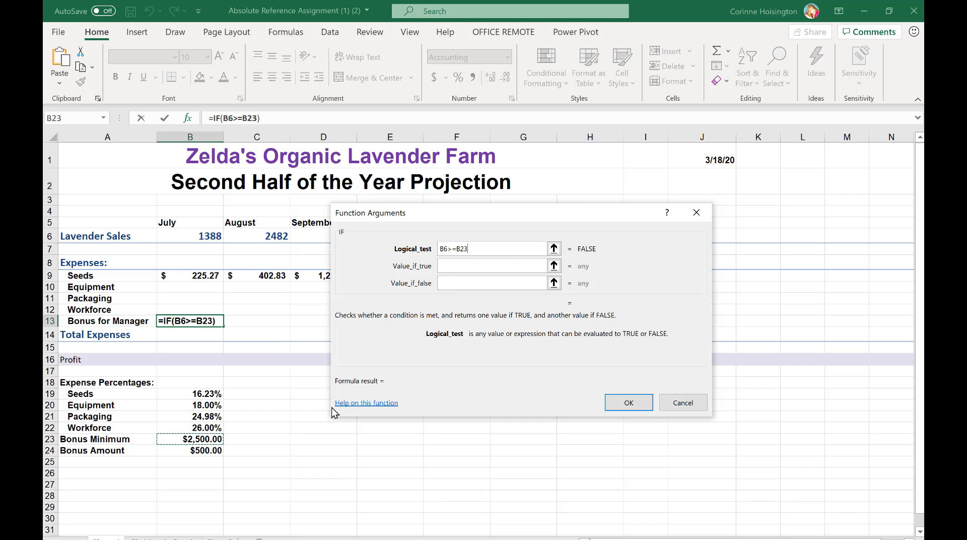
{"action": "key", "text": "F4"}
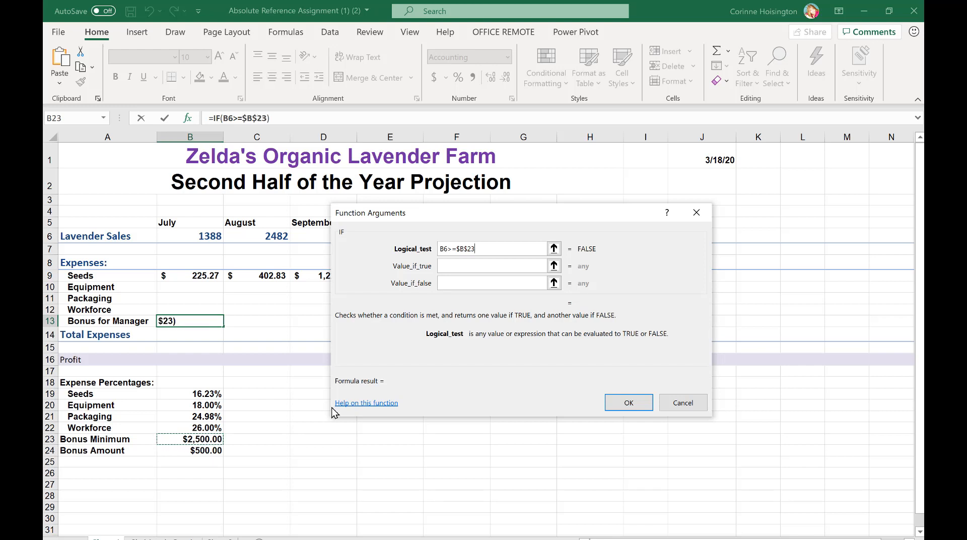
Complete the IF function with $B$24 if true and 0 if false, and fill July's manager bonus across through December in G13
{"action": "left_click", "coordinate": [471, 265]}
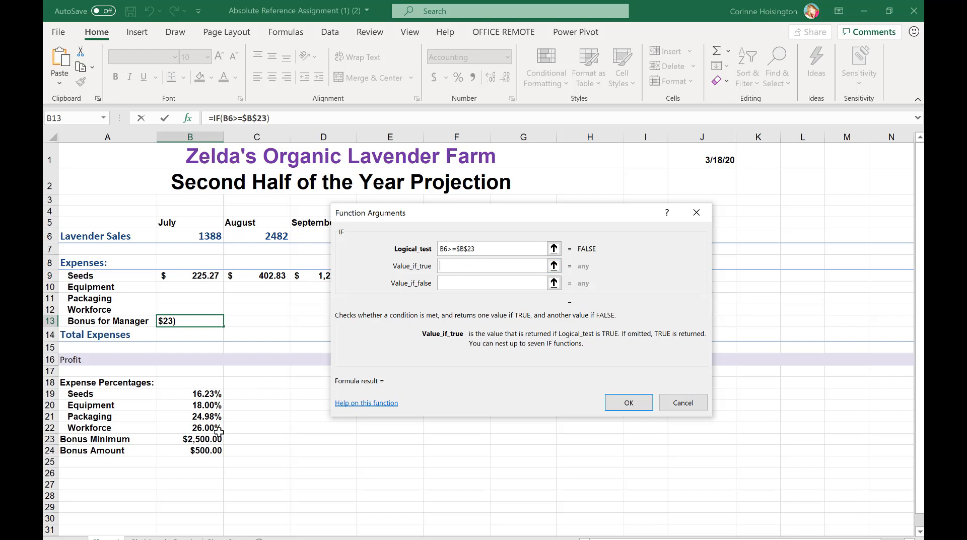
{"action": "left_click", "coordinate": [204, 452]}
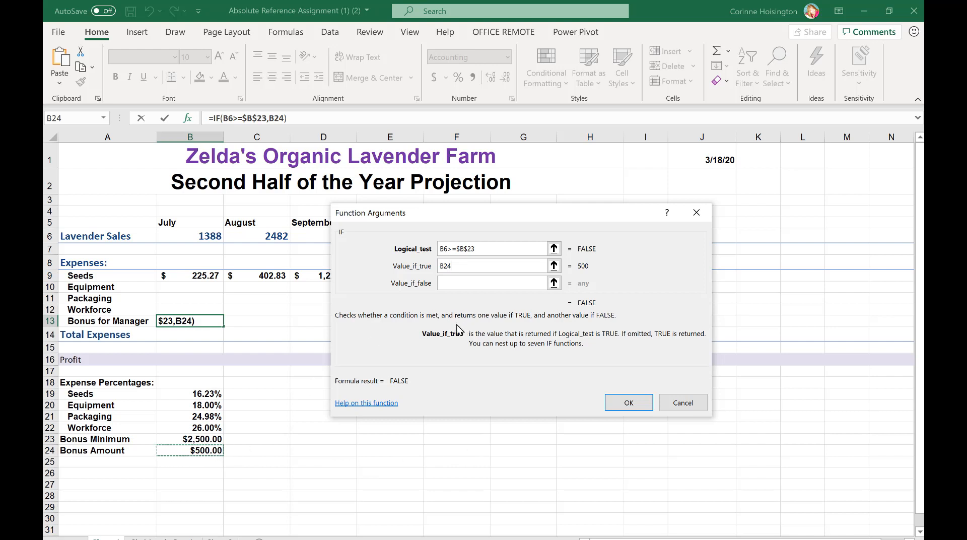
{"action": "key", "text": "F4"}
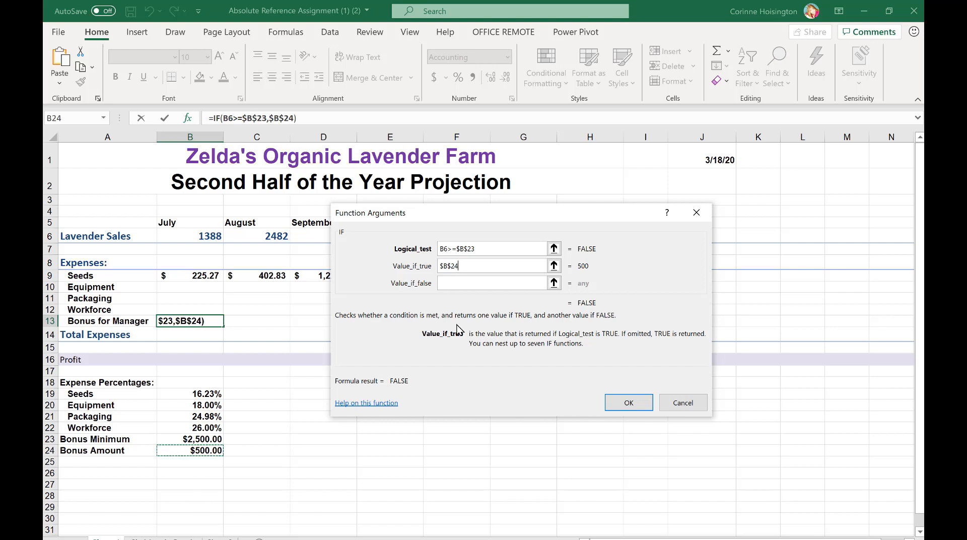
{"action": "left_click", "coordinate": [460, 283]}
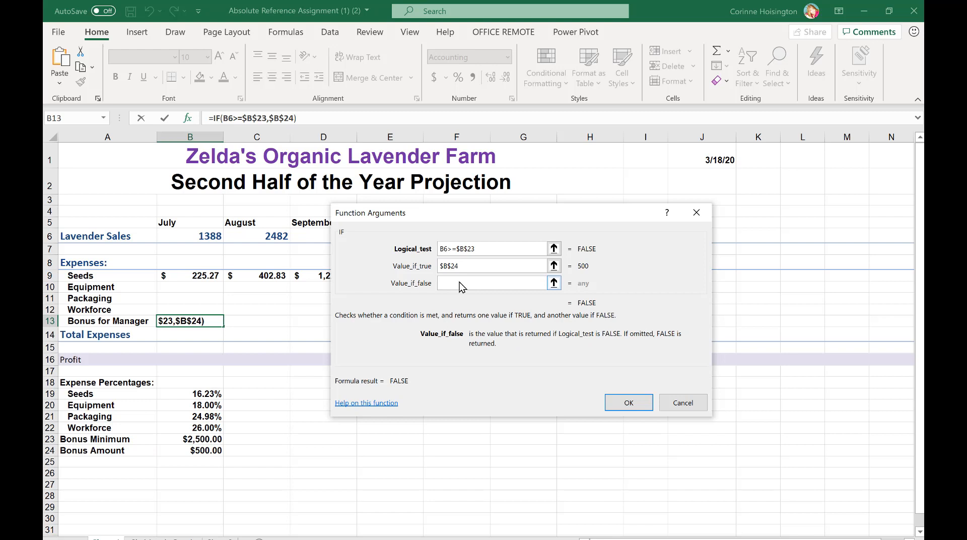
{"action": "type", "text": "0"}
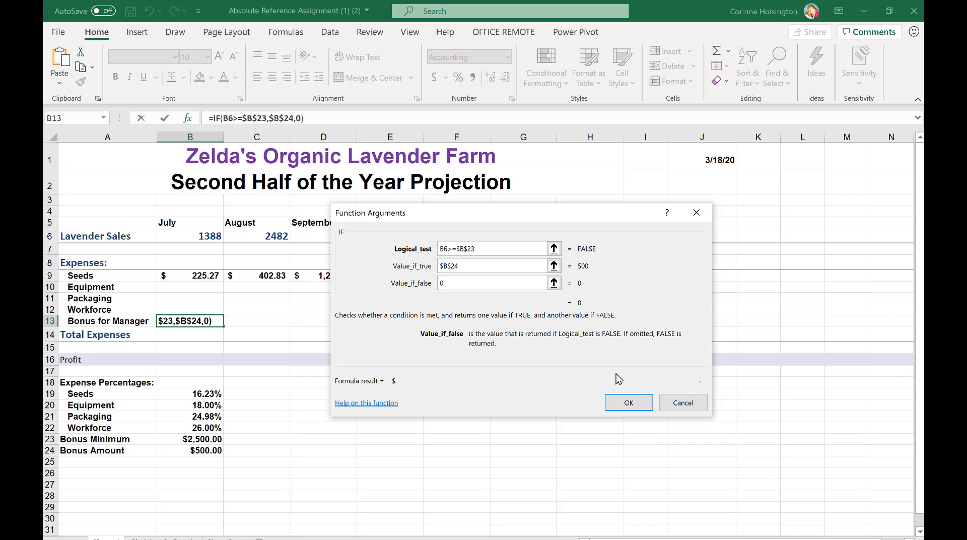
{"action": "left_click", "coordinate": [630, 403]}
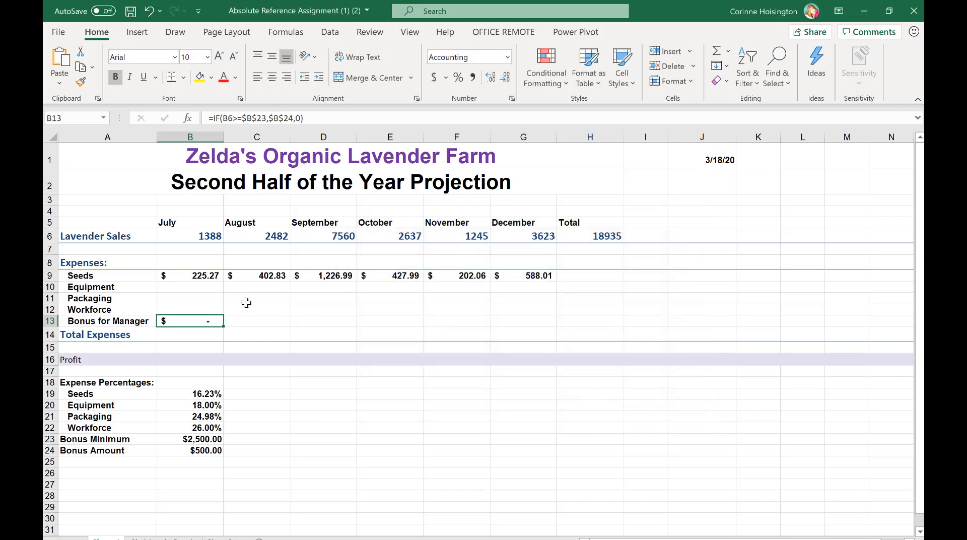
{"action": "left_click_drag", "start_coordinate": [226, 328], "coordinate": [538, 323]}
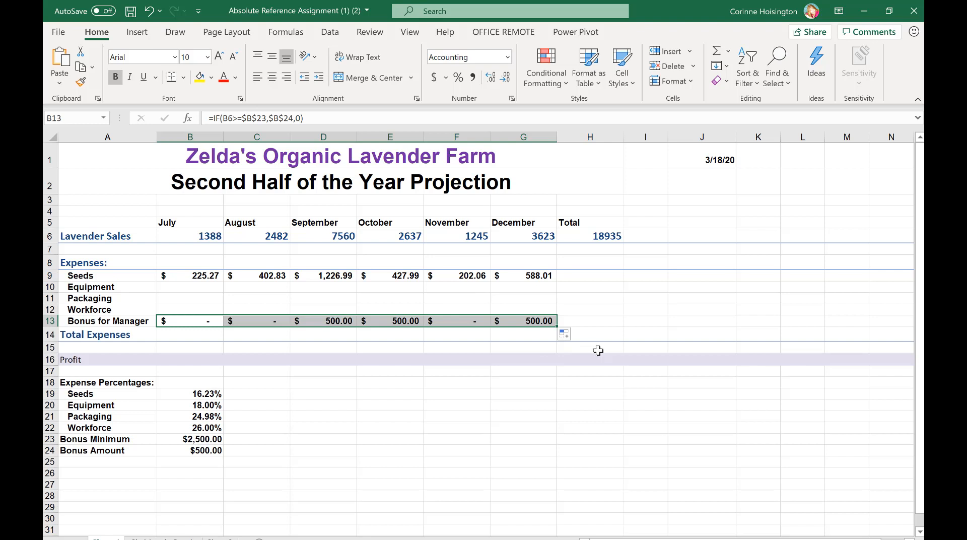
Switch to the browser's course page, load Excel Module 3 SAM Training from Week 7 in a new window, and start the training
{"action": "left_click", "coordinate": [647, 538]}
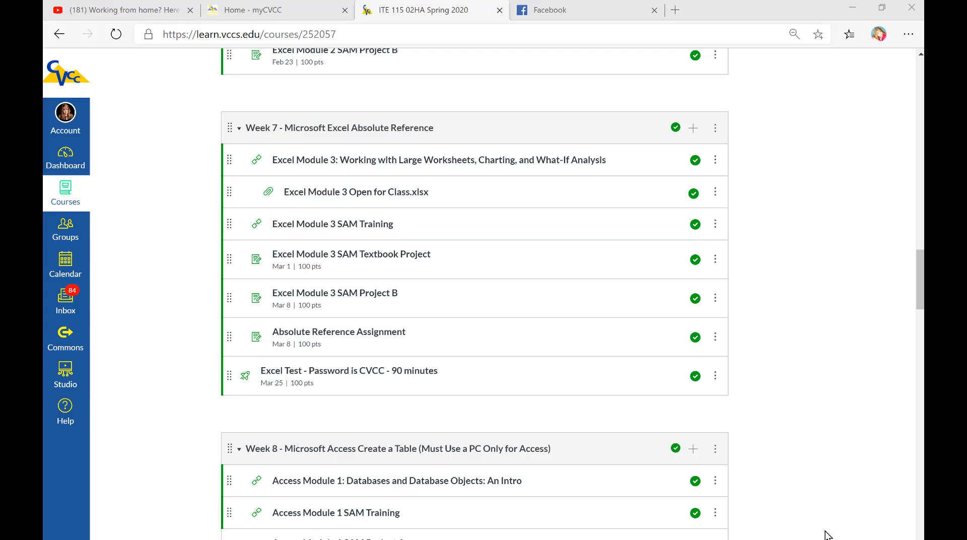
{"action": "scroll", "coordinate": [828, 535], "scroll_direction": "up", "scroll_amount": 8}
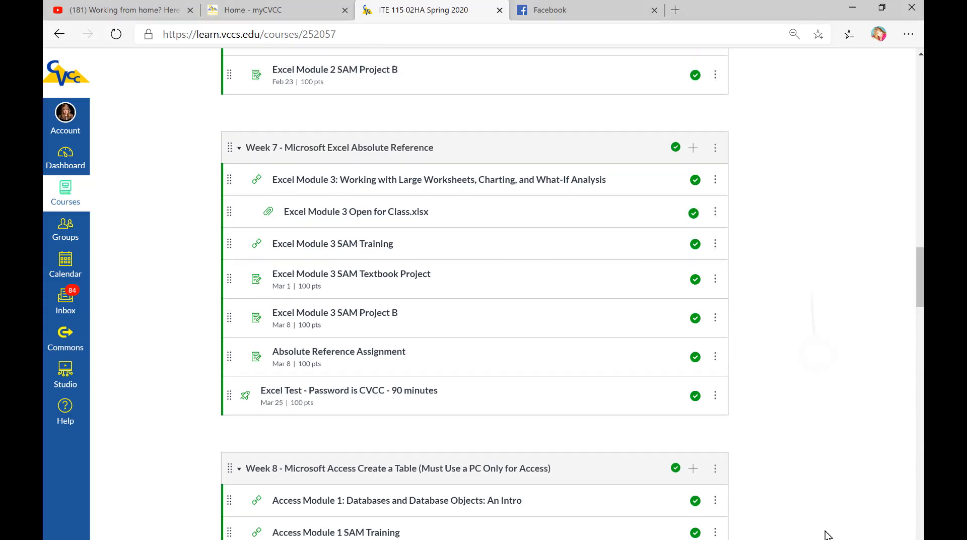
{"action": "scroll", "coordinate": [828, 535], "scroll_direction": "down", "scroll_amount": 4}
{"action": "scroll", "coordinate": [828, 535], "scroll_direction": "down", "scroll_amount": 3}
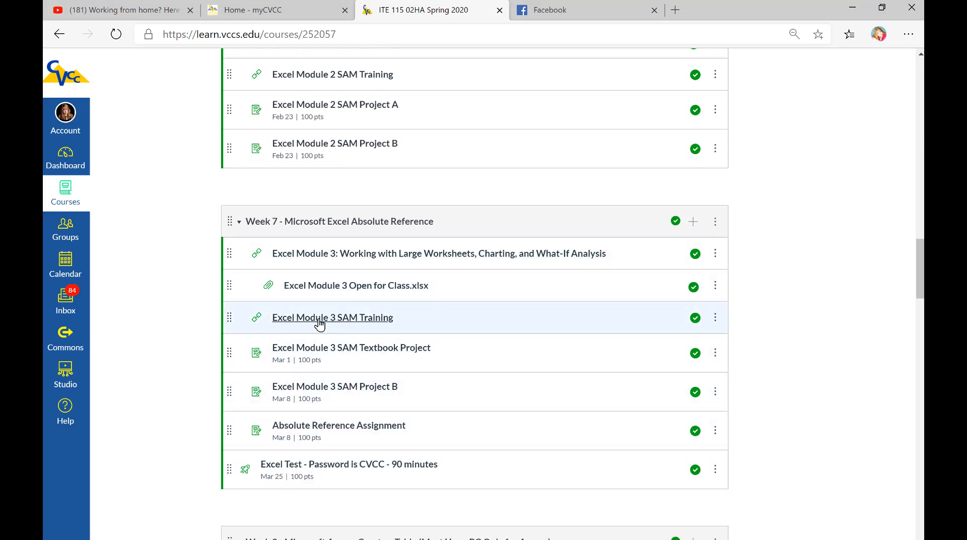
{"action": "left_click", "coordinate": [386, 321]}
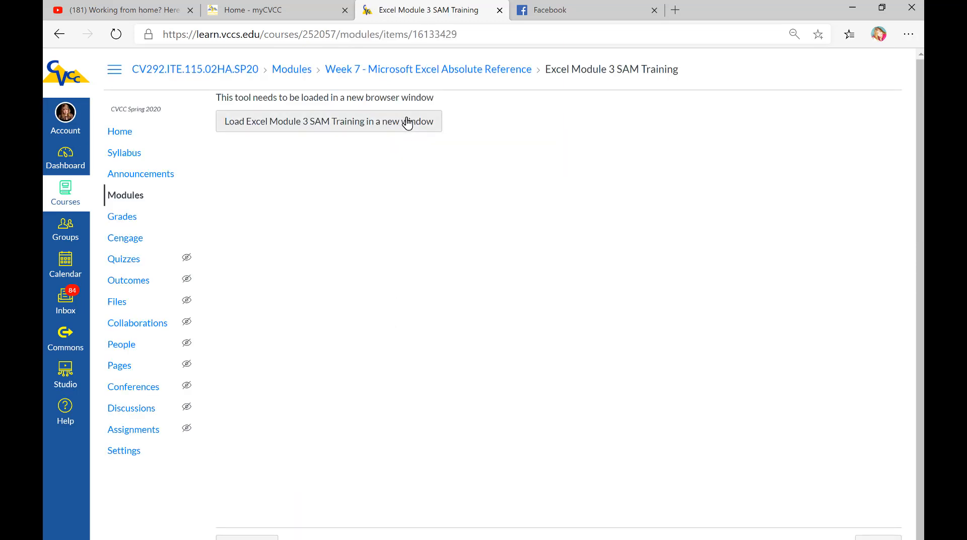
{"action": "left_click", "coordinate": [406, 121]}
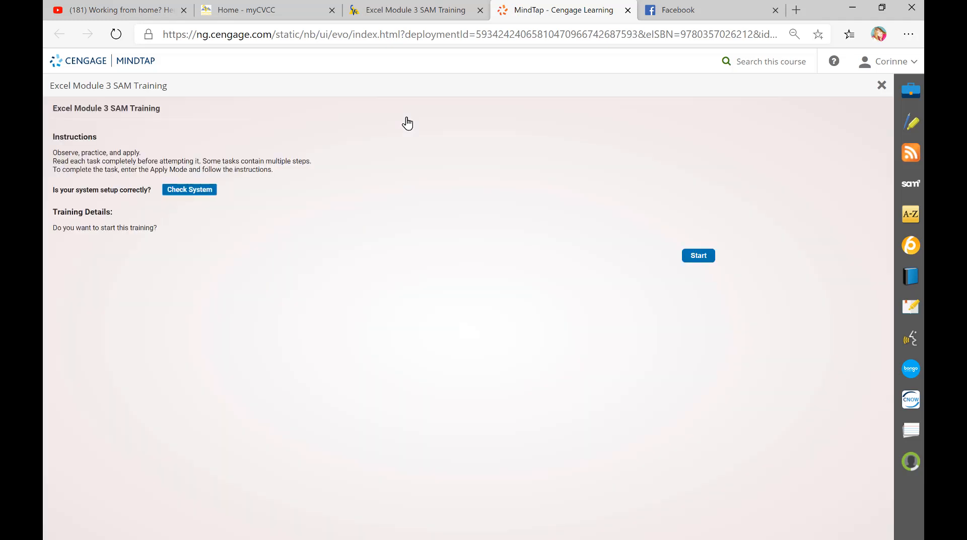
{"action": "left_click", "coordinate": [698, 258]}
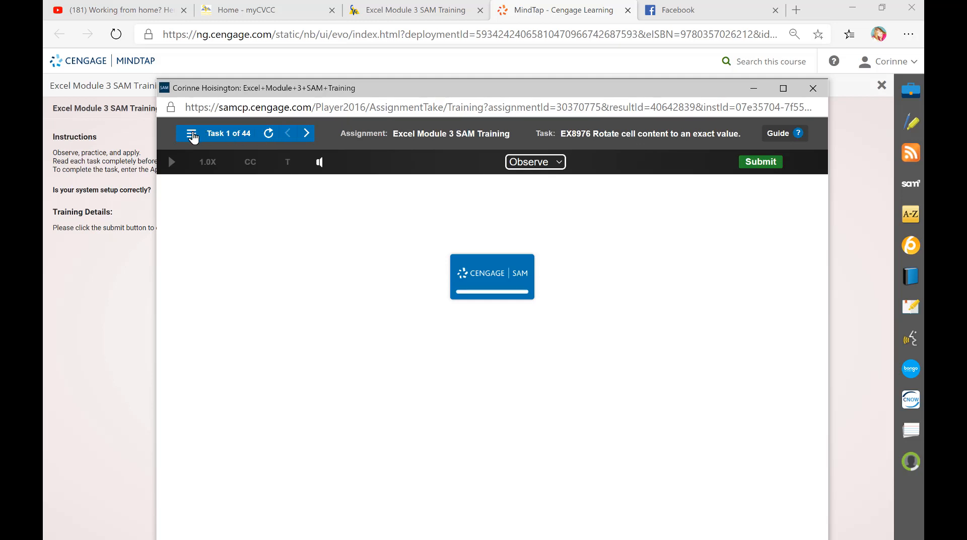
Open task 43, Use Goal Seek, from the training's task list and play its Observe demonstration
{"action": "left_click", "coordinate": [192, 135]}
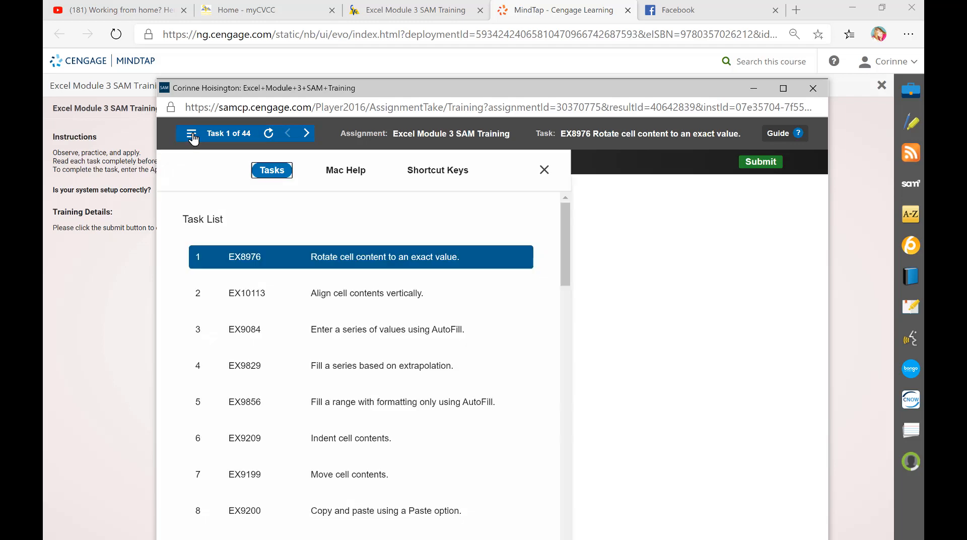
{"action": "left_click_drag", "start_coordinate": [563, 252], "coordinate": [563, 539]}
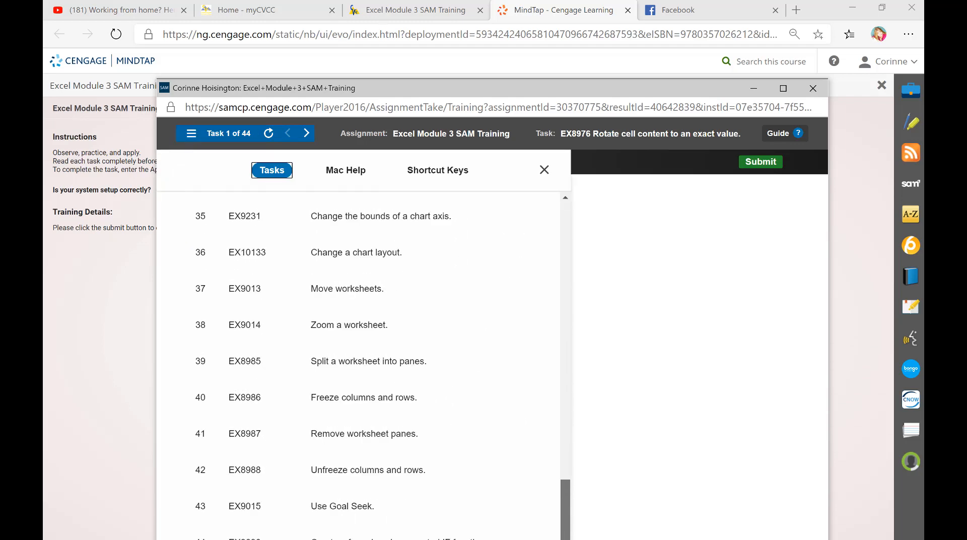
{"action": "left_click", "coordinate": [329, 510]}
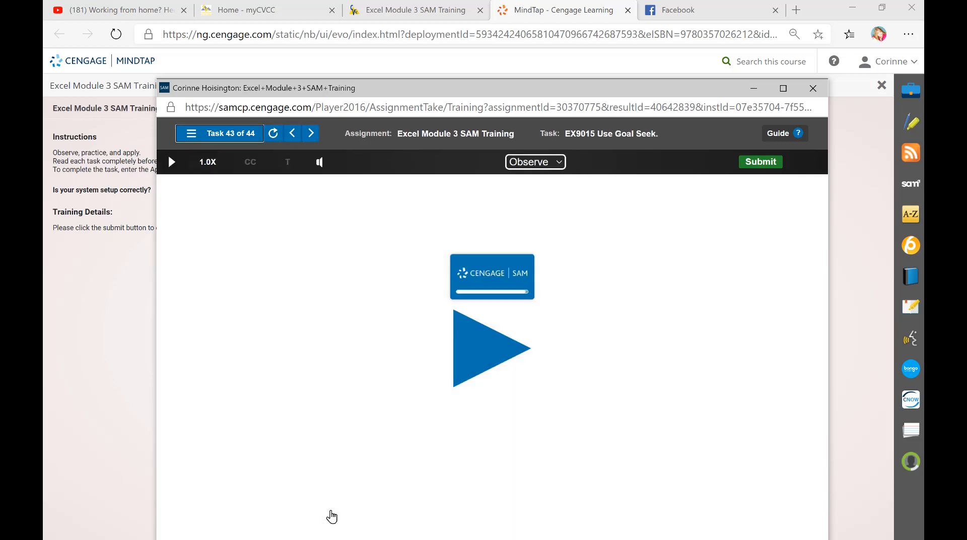
{"action": "left_click", "coordinate": [480, 368]}
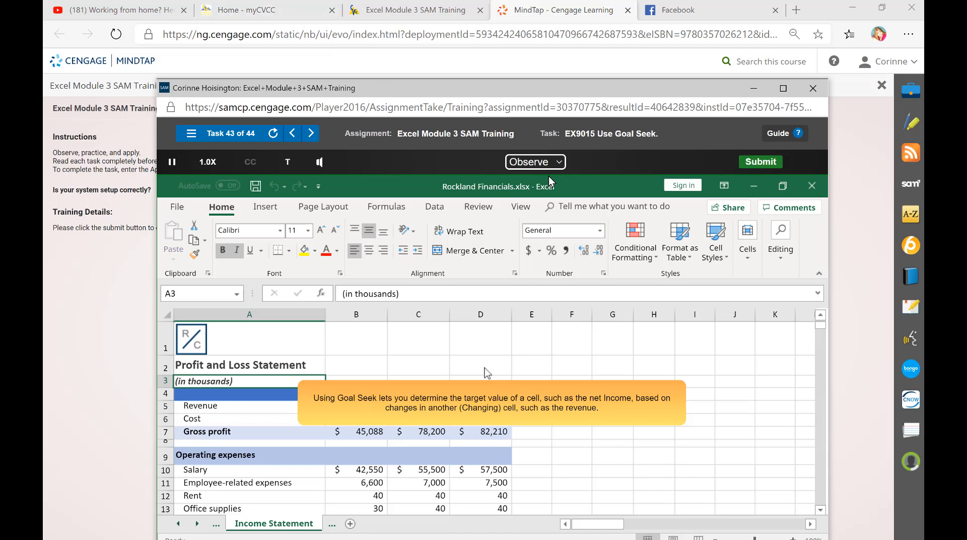
Switch the Goal Seek task to Practice mode and start it, and change the task to Apply mode
{"action": "left_click", "coordinate": [558, 163]}
{"action": "left_click", "coordinate": [548, 201]}
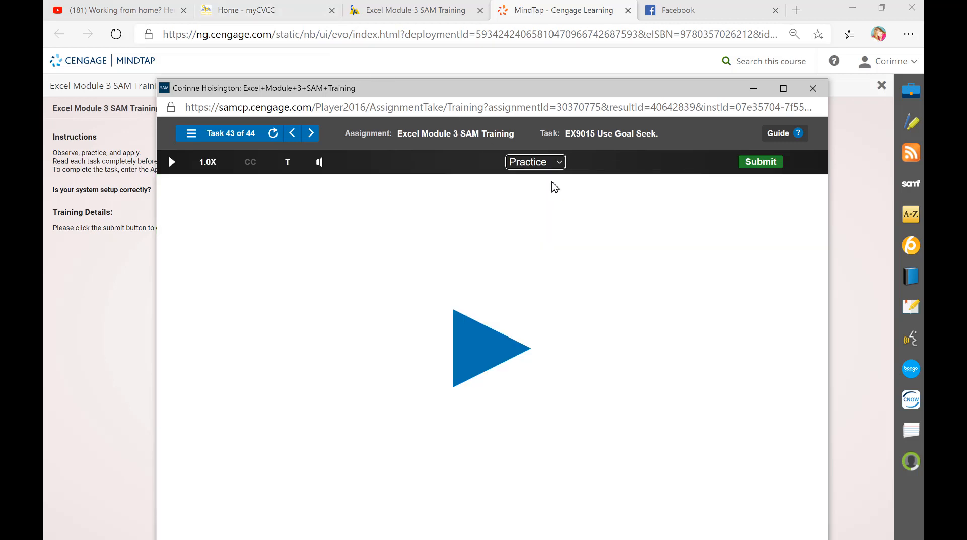
{"action": "left_click", "coordinate": [496, 350]}
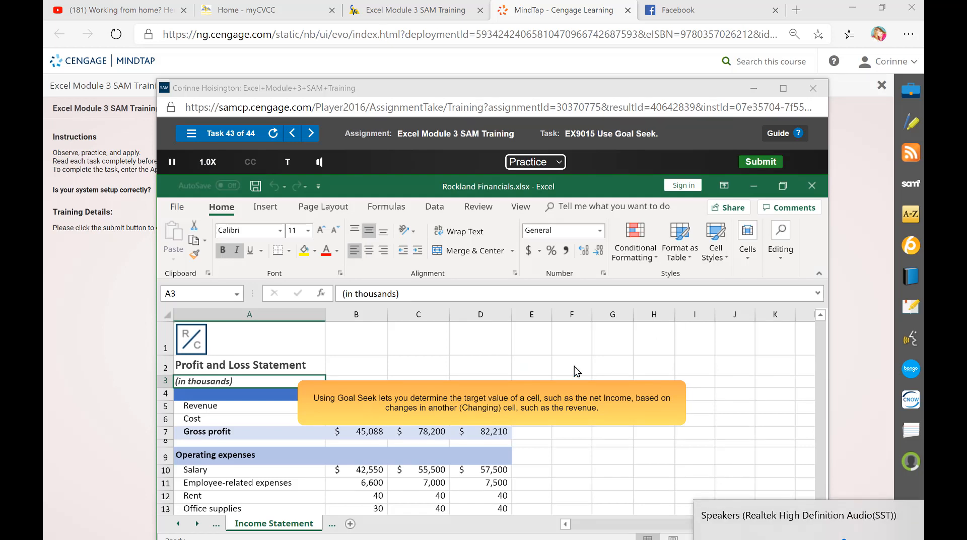
{"action": "left_click", "coordinate": [536, 163]}
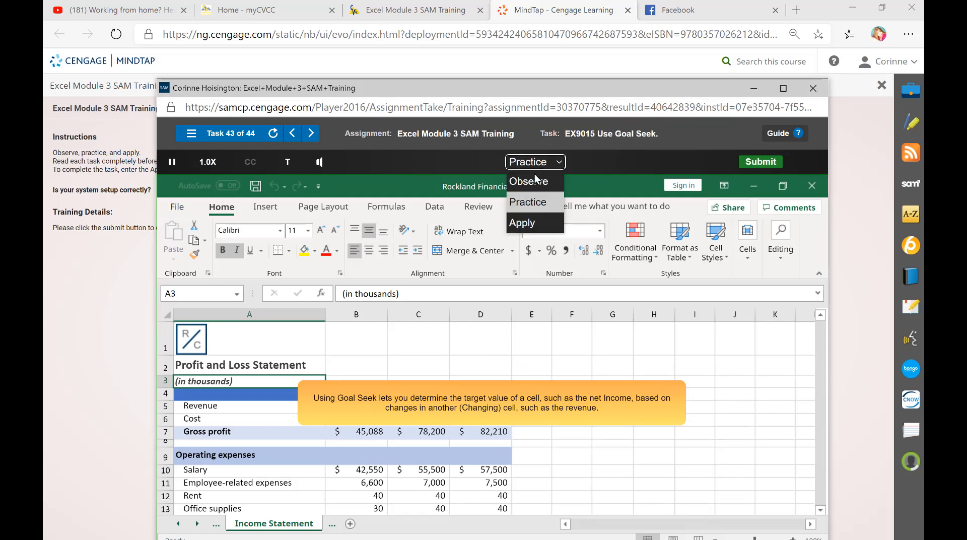
{"action": "left_click", "coordinate": [535, 223]}
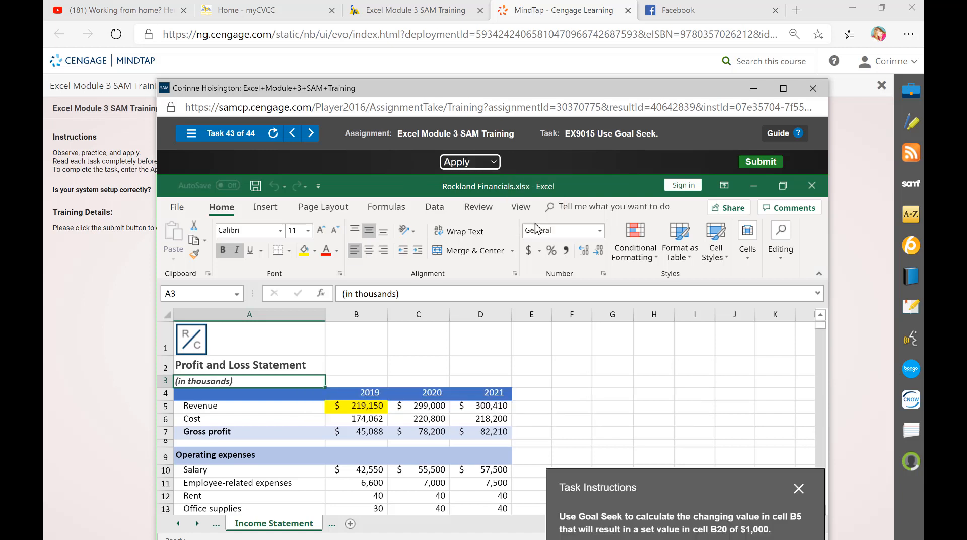